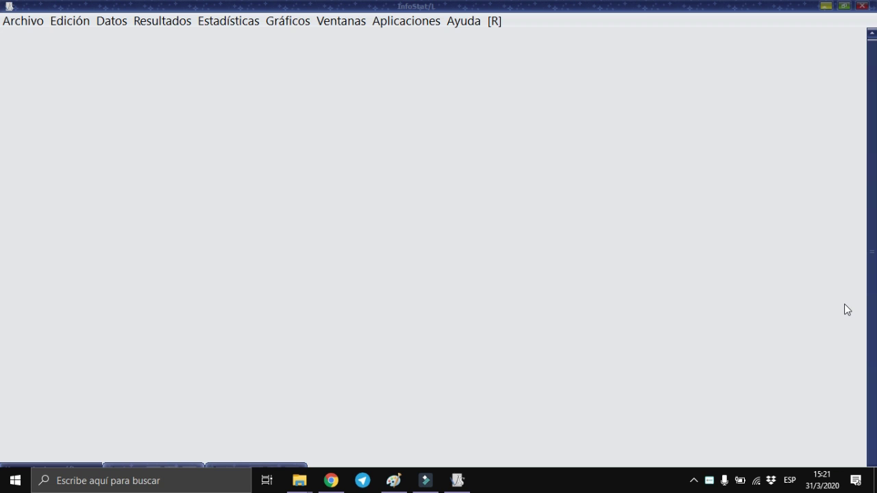
Open the gimnasio table from the sample data files
left_click(30, 21)
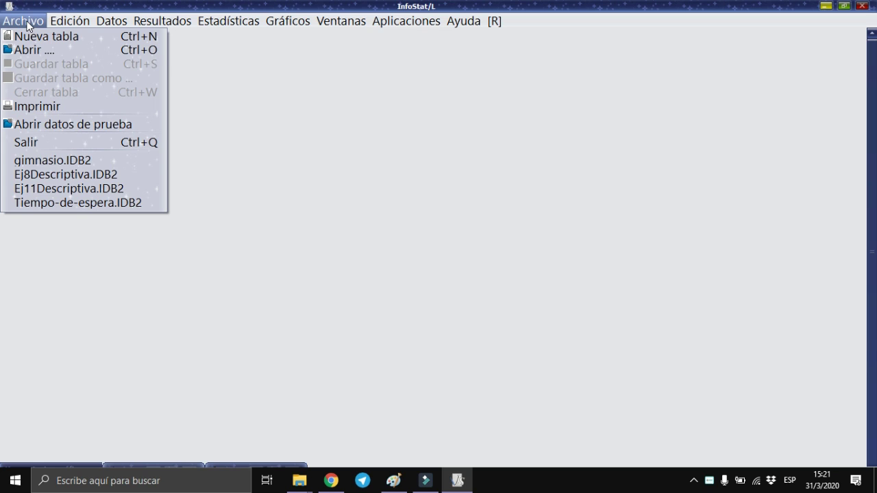
left_click(34, 123)
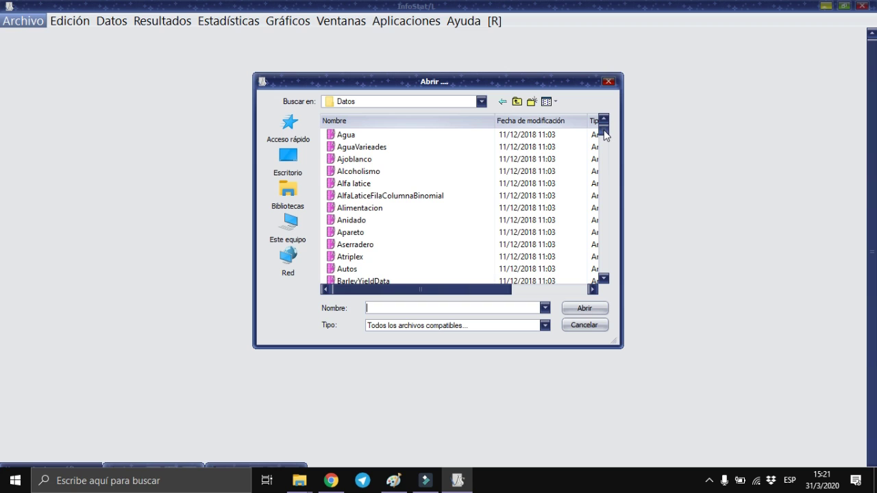
left_click(400, 208)
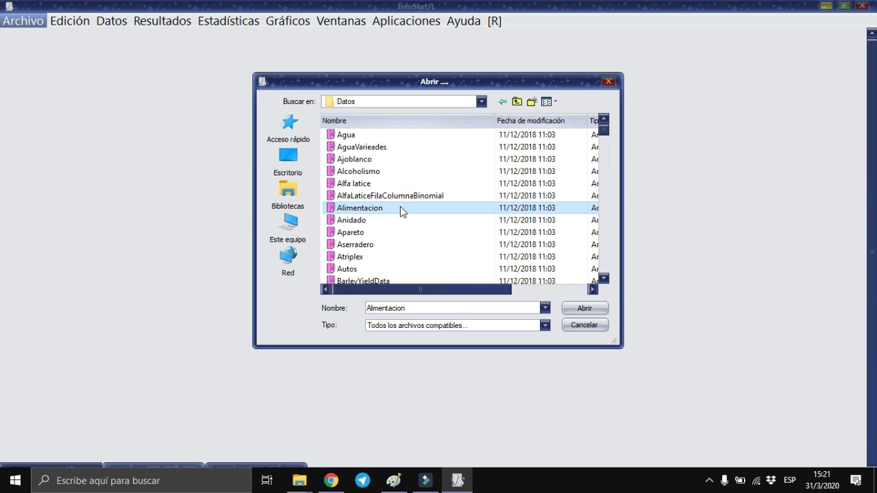
scroll(400, 206, "down", 10)
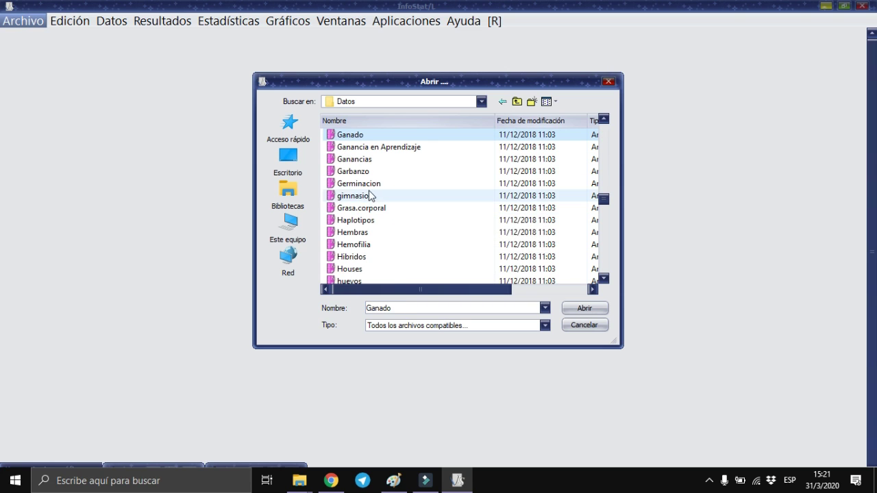
left_click(368, 197)
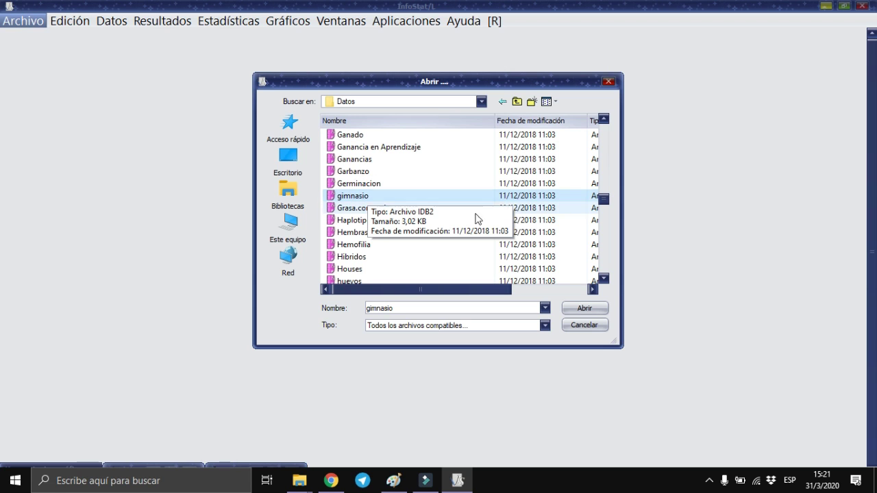
left_click(597, 313)
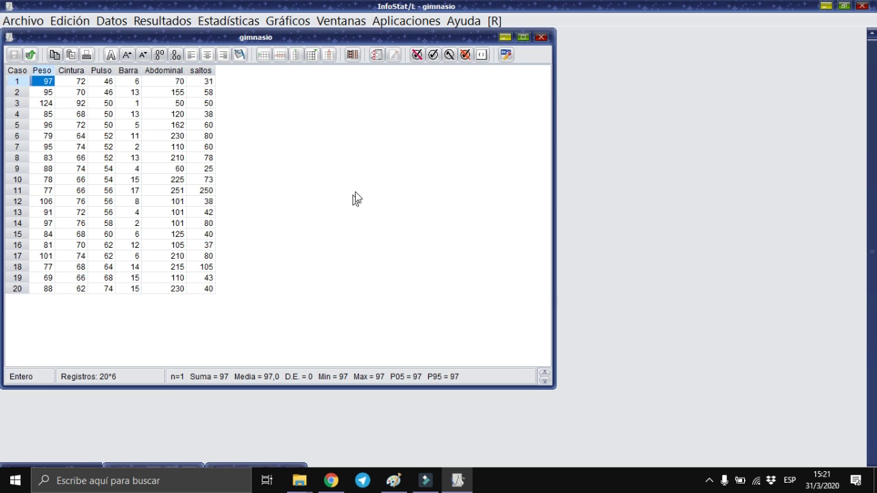
Read the description of the gimnasio data table to learn what its variables represent, and close it
left_click(506, 56)
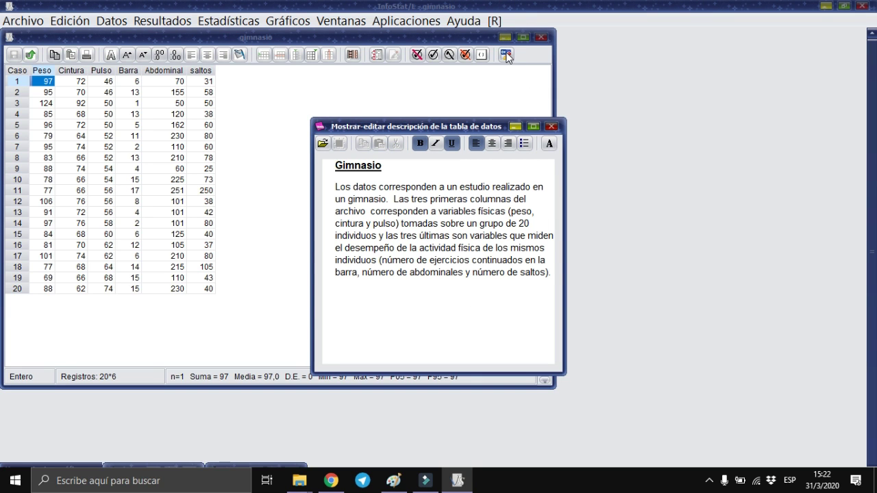
left_click(550, 126)
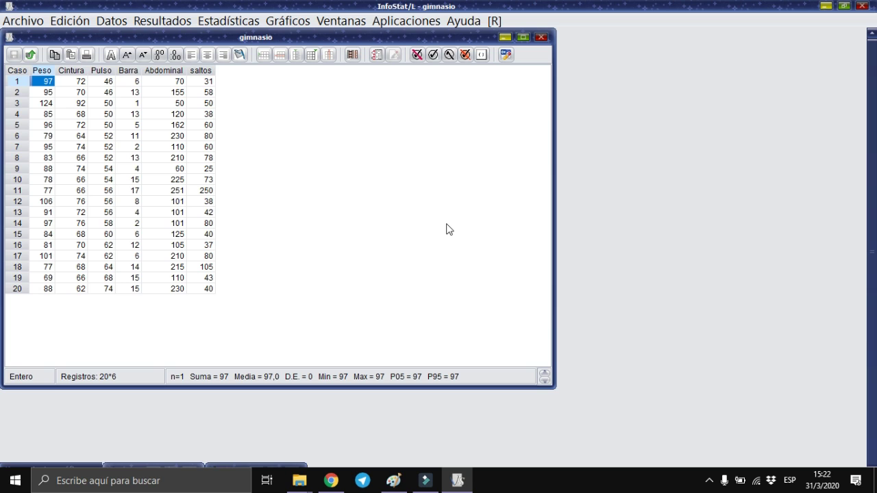
left_click(506, 57)
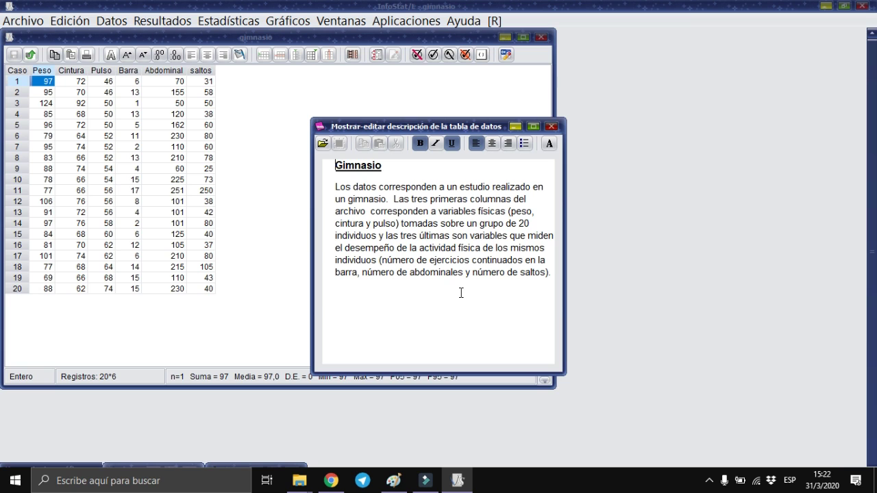
left_click(551, 127)
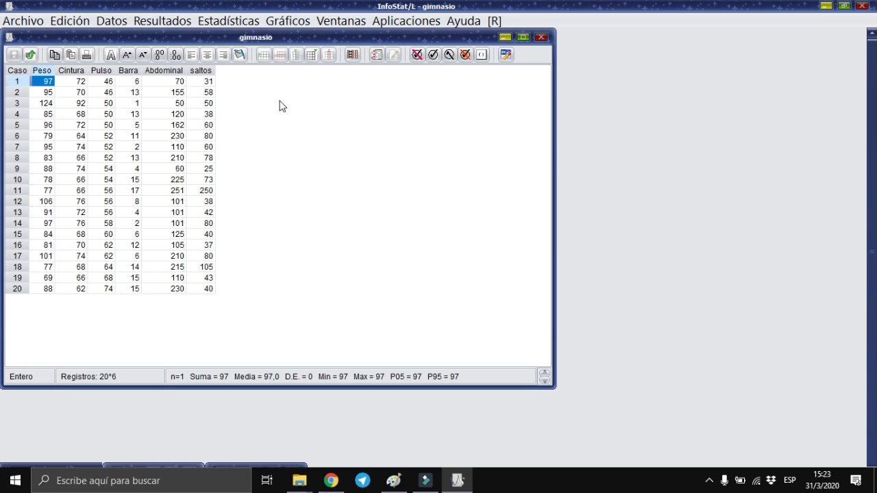
Start a summary measures analysis with Peso, Cintura, Pulso, Barra, Abdominal and saltos as the variables
left_click(234, 25)
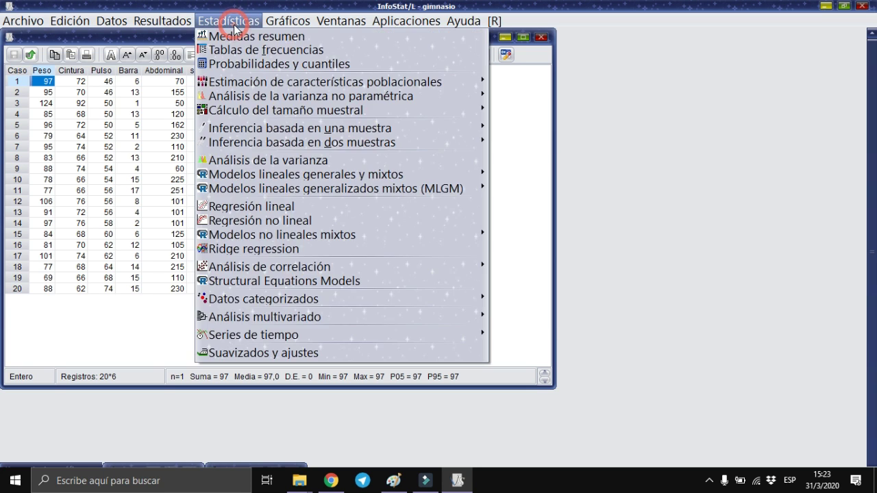
left_click(236, 36)
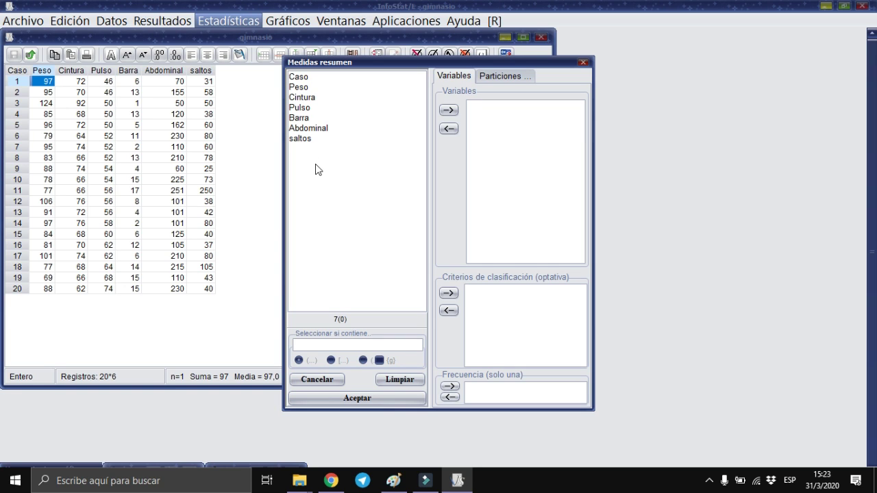
left_click_drag(299, 89, 299, 141)
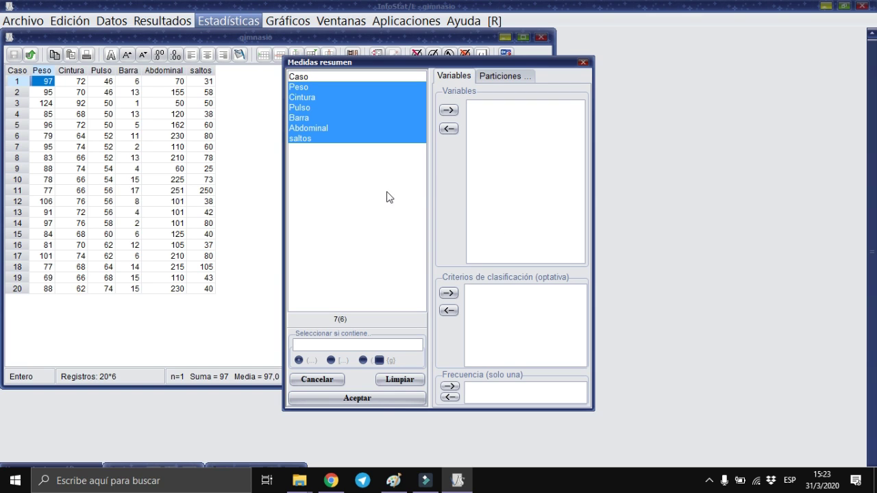
left_click(449, 111)
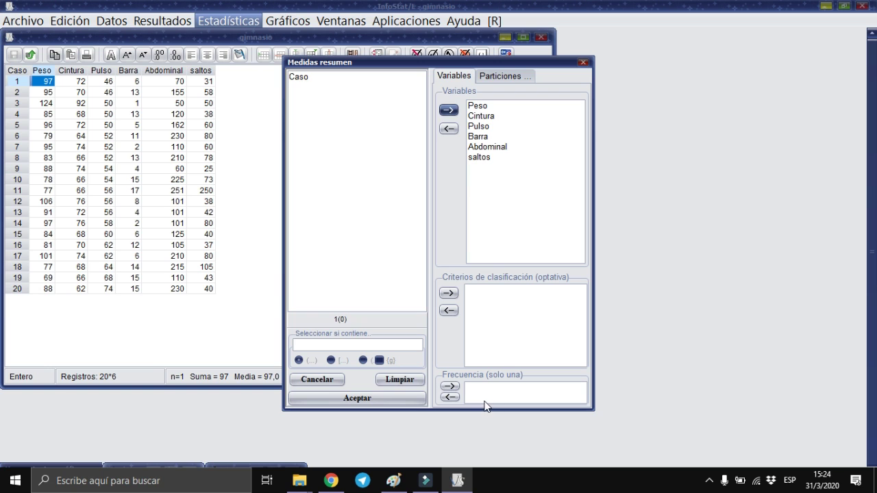
Generate the summary with Media, D.E., CV, Mediana, Q1, Q3, Asimetría and Kurtosis in vertical presentation
left_click(376, 397)
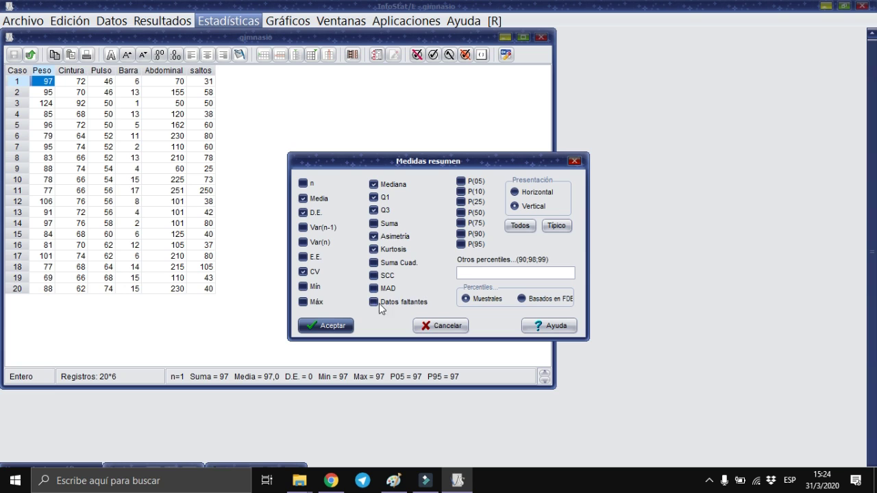
left_click(489, 274)
left_click(335, 326)
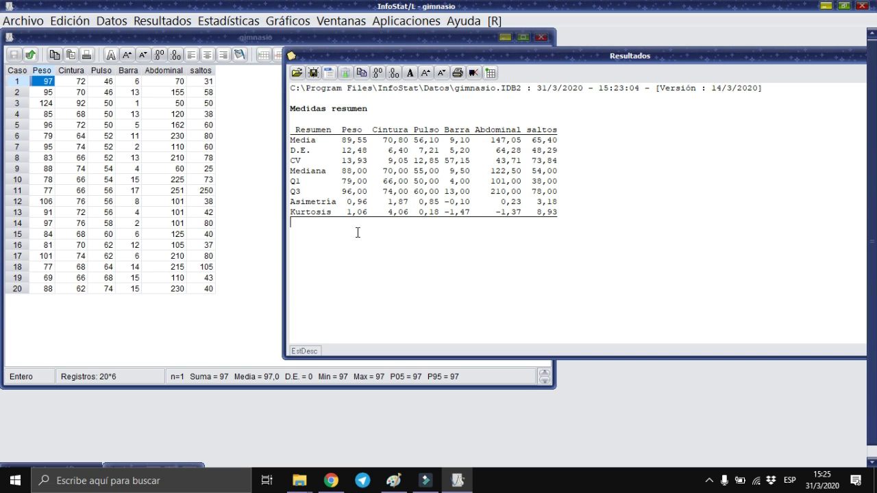
Examine the Media, D.E. and Q1 values of Peso in the summary results
left_click_drag(341, 140, 368, 141)
left_click_drag(342, 150, 369, 151)
left_click_drag(341, 181, 371, 180)
left_click(545, 265)
Rerun the summary measures for the same six variables with the presentation set to Horizontal
left_click(229, 23)
left_click(233, 33)
left_click(233, 25)
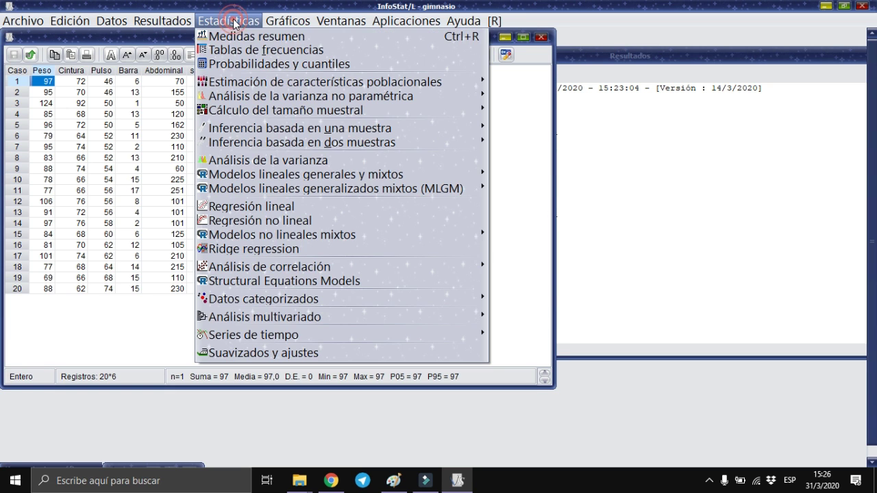
left_click(234, 34)
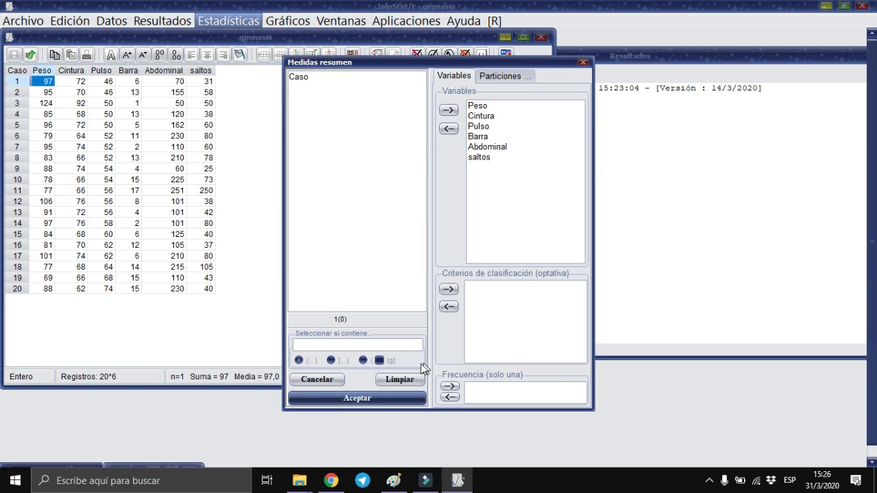
left_click(379, 400)
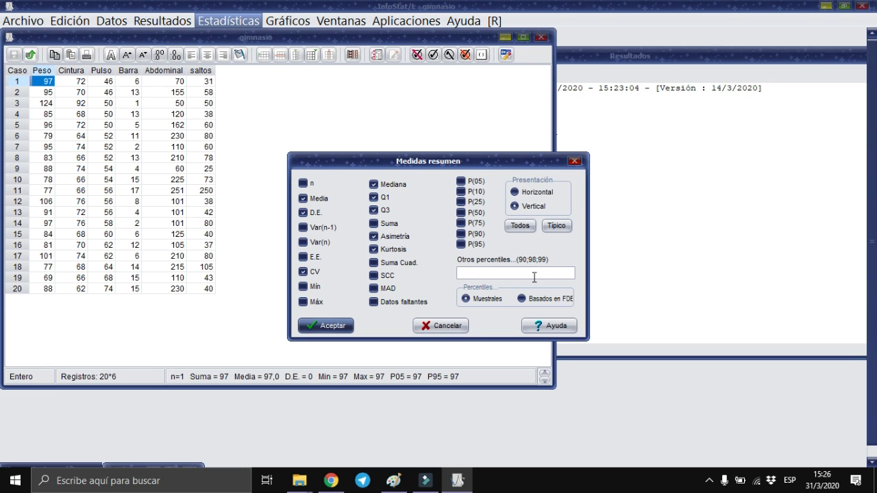
left_click(524, 195)
left_click(335, 327)
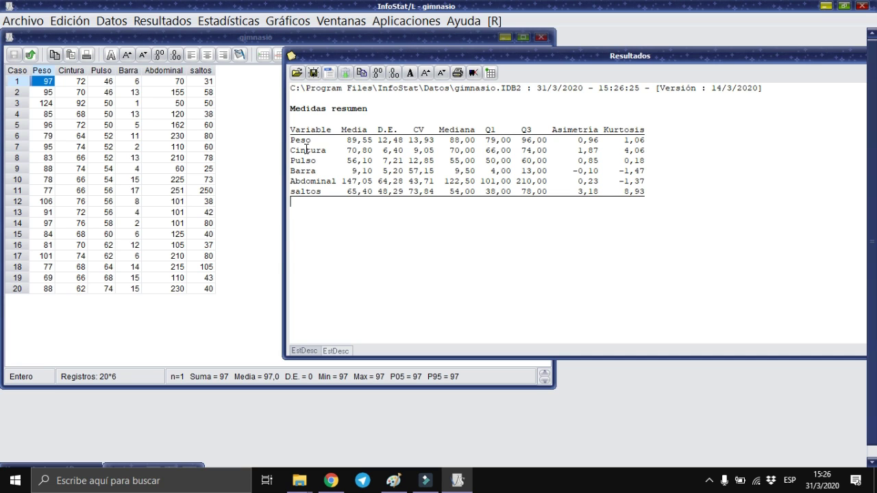
Examine the Peso and Cintura rows in the horizontal summary table
left_click_drag(289, 140, 650, 139)
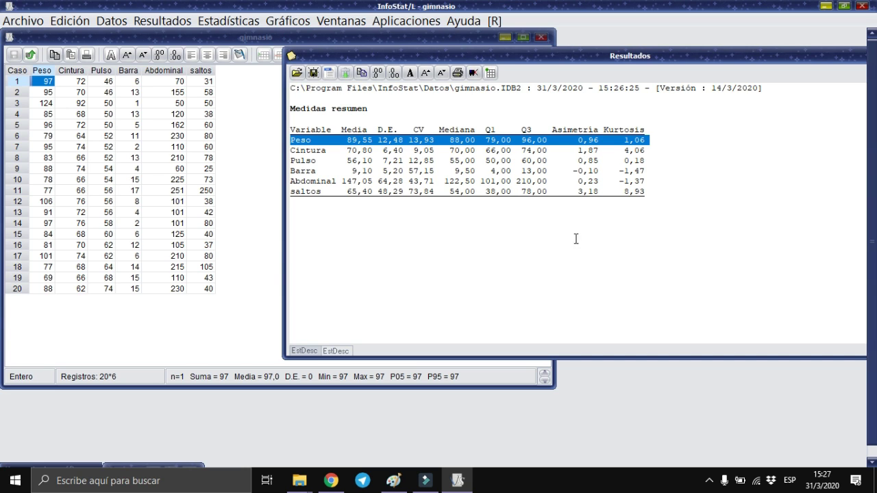
left_click_drag(292, 150, 650, 149)
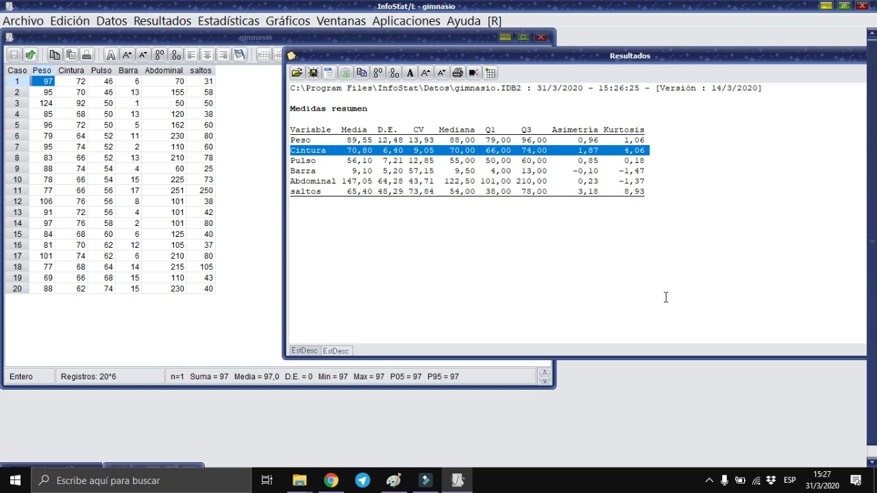
left_click(563, 299)
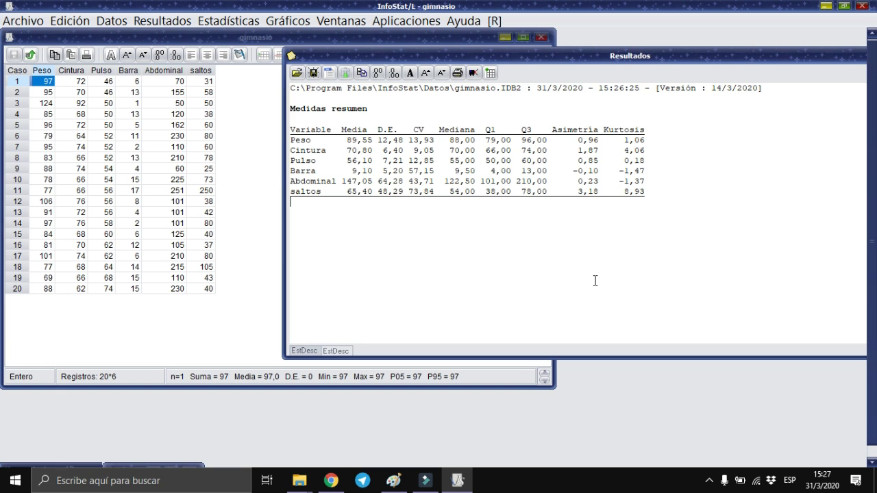
Compare the vertical and horizontal versions of the summary results, finishing on the horizontal one
left_click(306, 351)
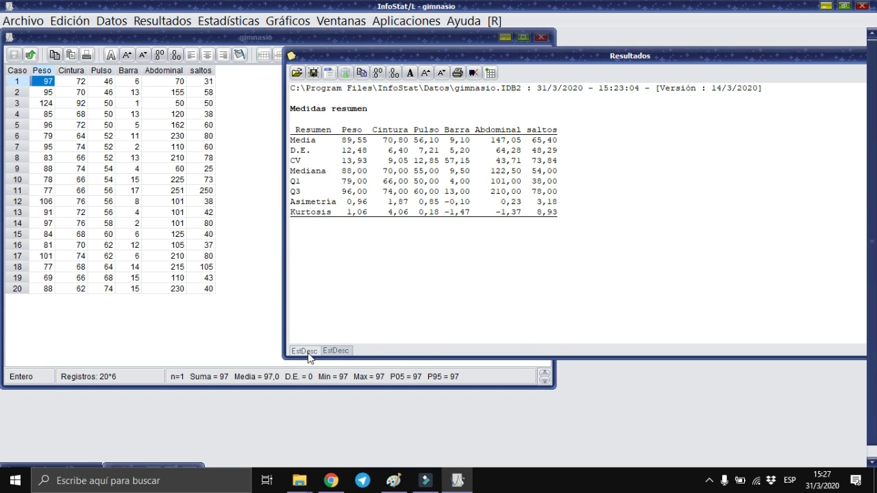
left_click(308, 352)
left_click(341, 353)
left_click(308, 350)
left_click(335, 352)
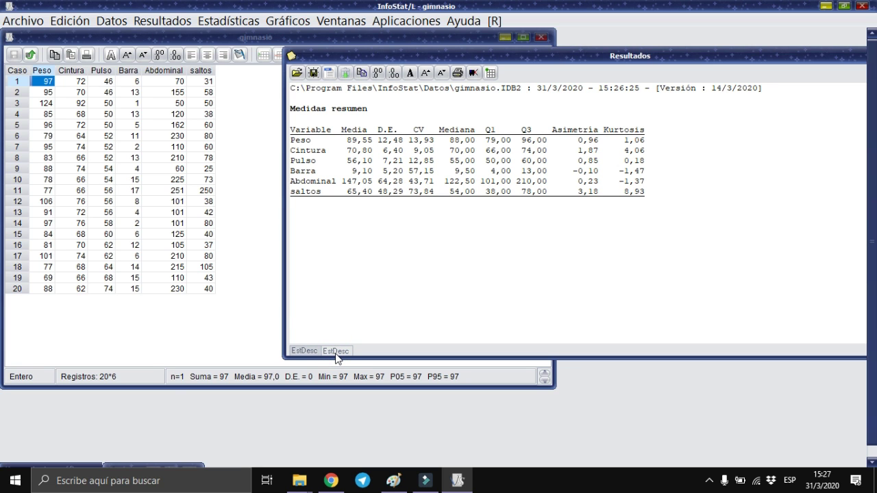
left_click(40, 21)
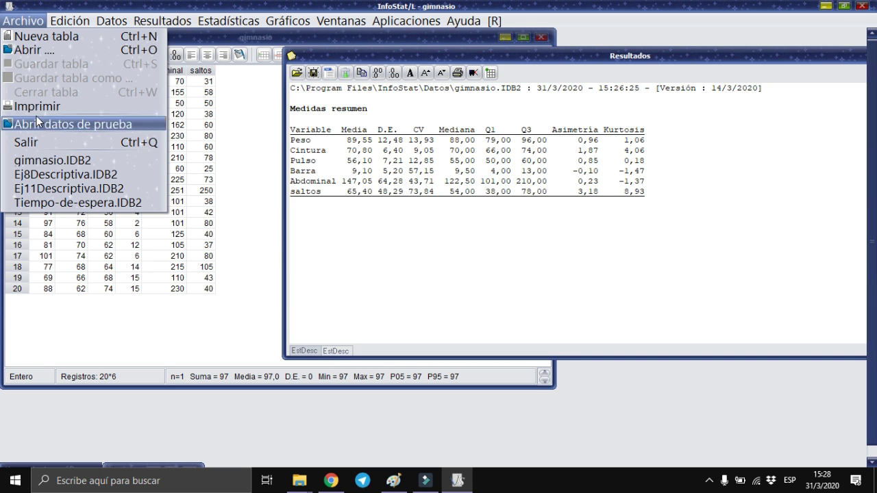
left_click(31, 43)
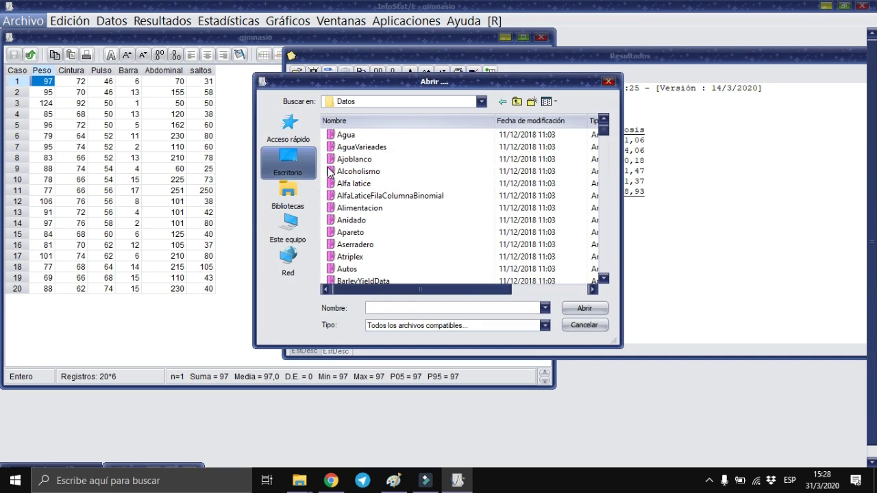
left_click(292, 199)
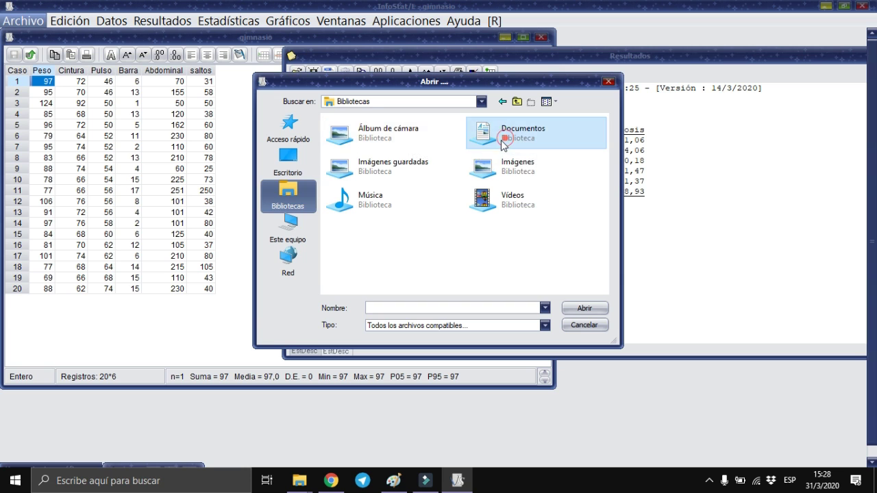
double_click(488, 132)
double_click(353, 157)
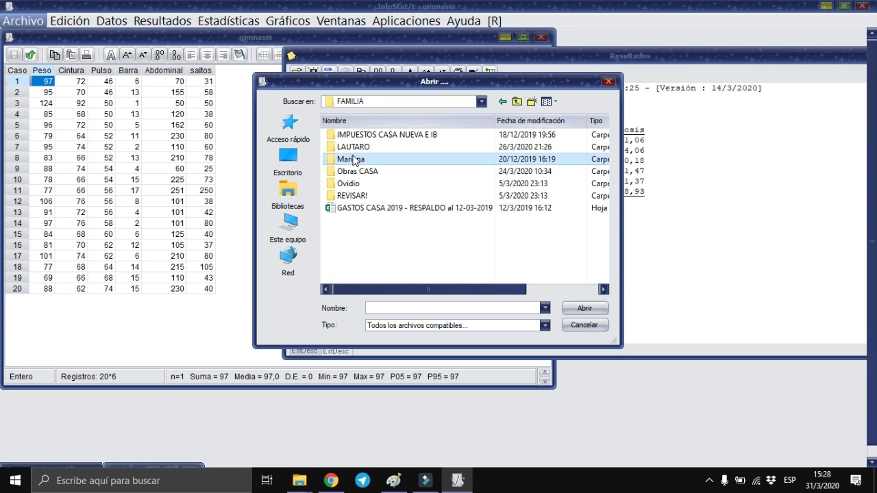
double_click(354, 158)
double_click(352, 136)
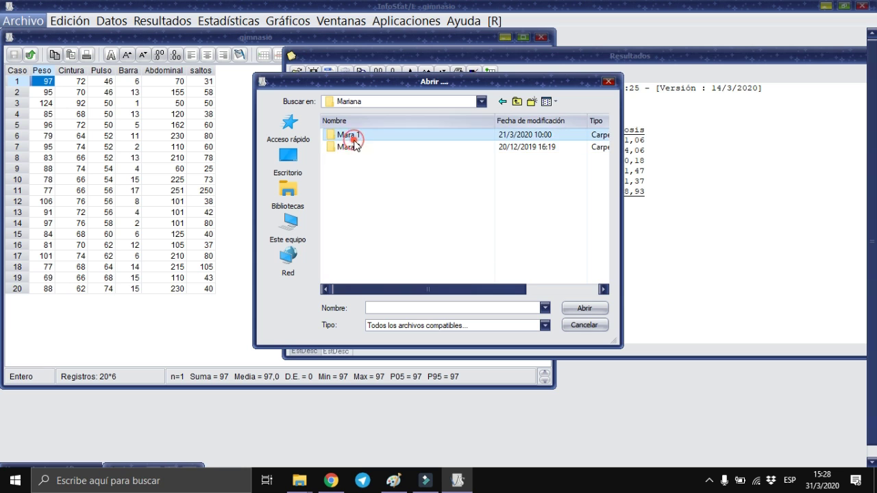
left_click(573, 326)
Open the Titanic.idb2 test data table from the Datos folder
left_click(11, 20)
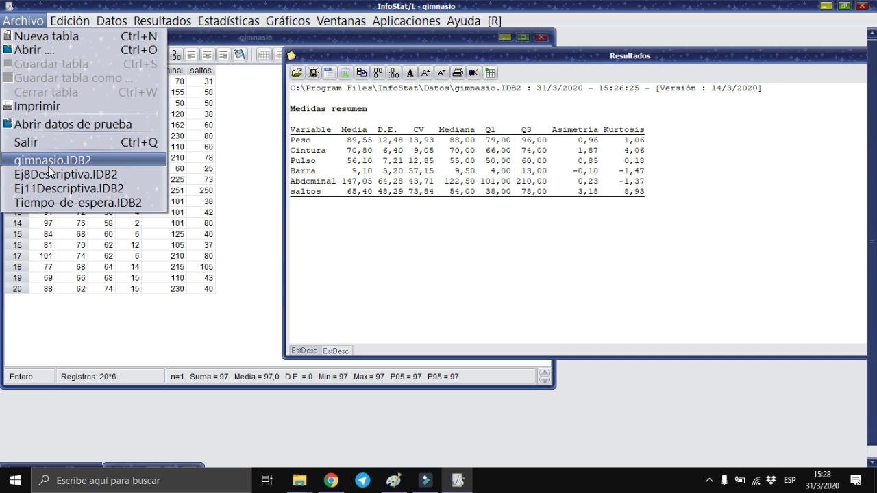
left_click(24, 51)
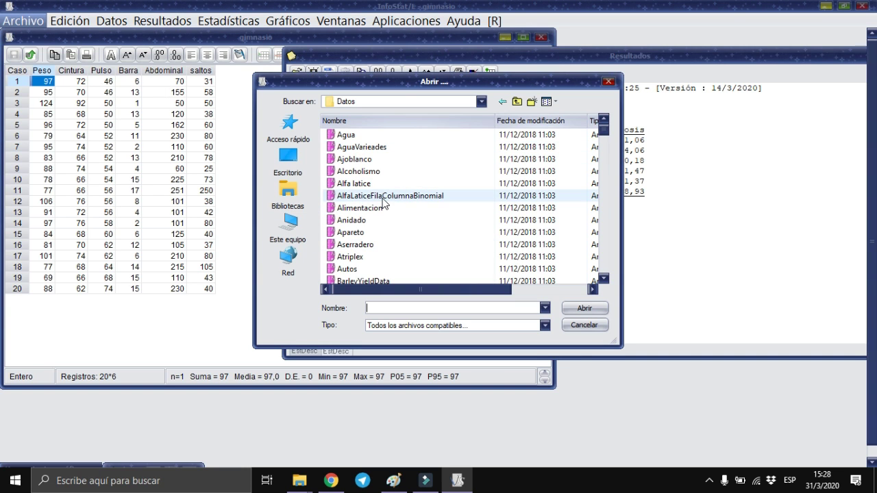
scroll(384, 189, "down", 1)
scroll(384, 189, "down", 2)
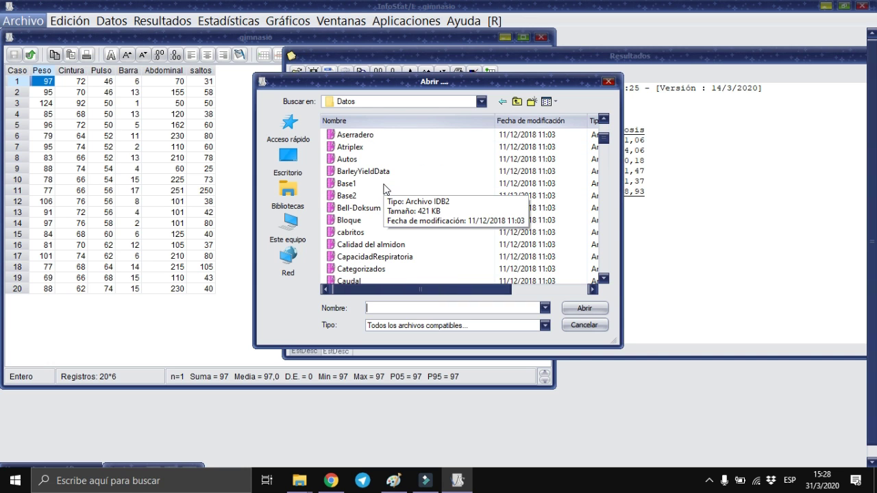
scroll(384, 223, "down", 4)
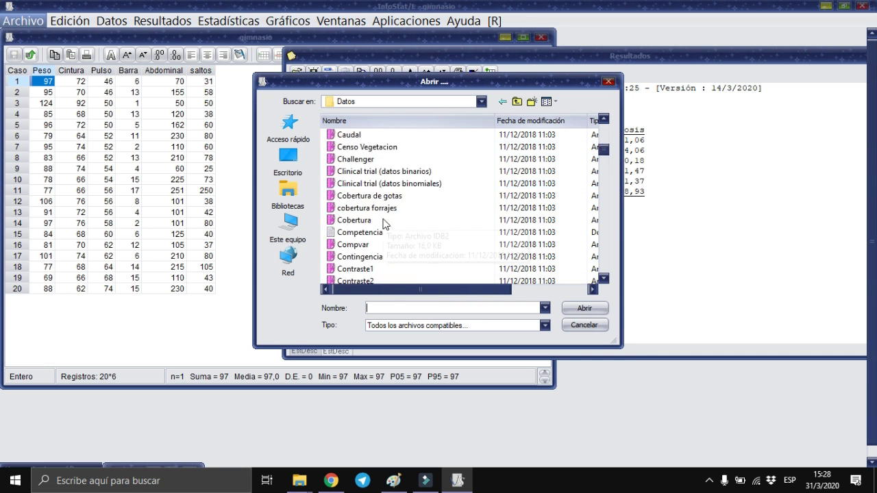
left_click(404, 308)
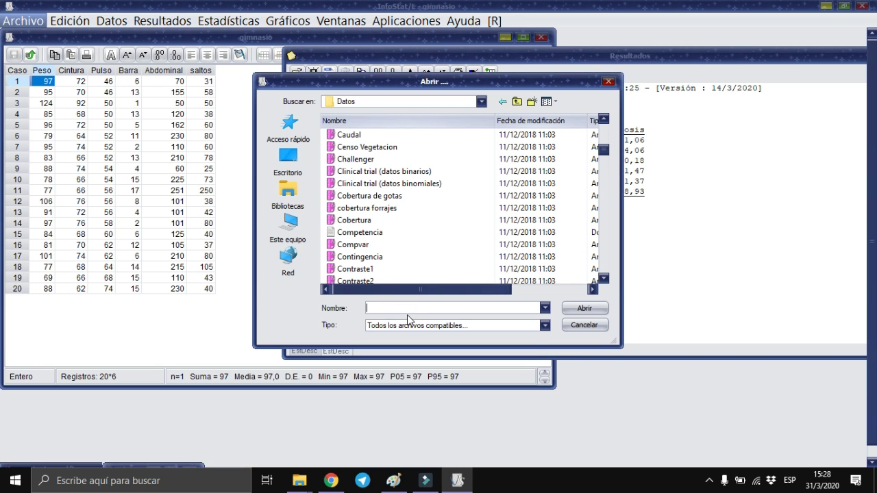
type("t")
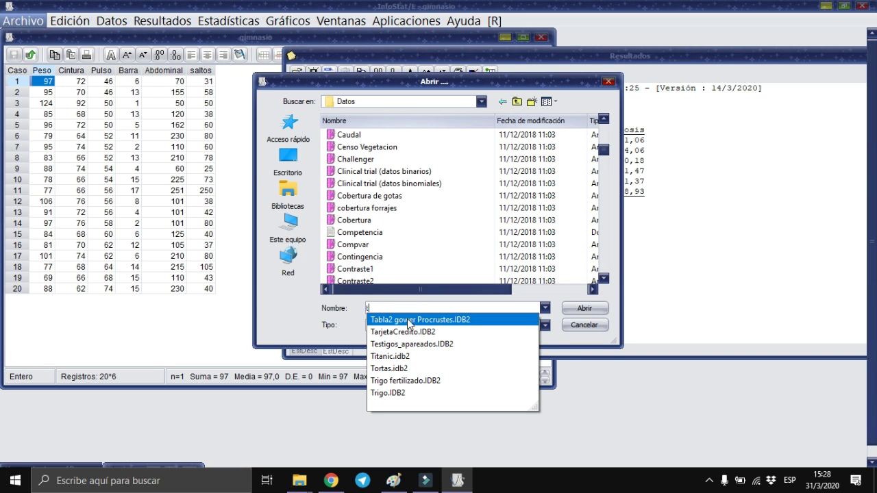
left_click(398, 357)
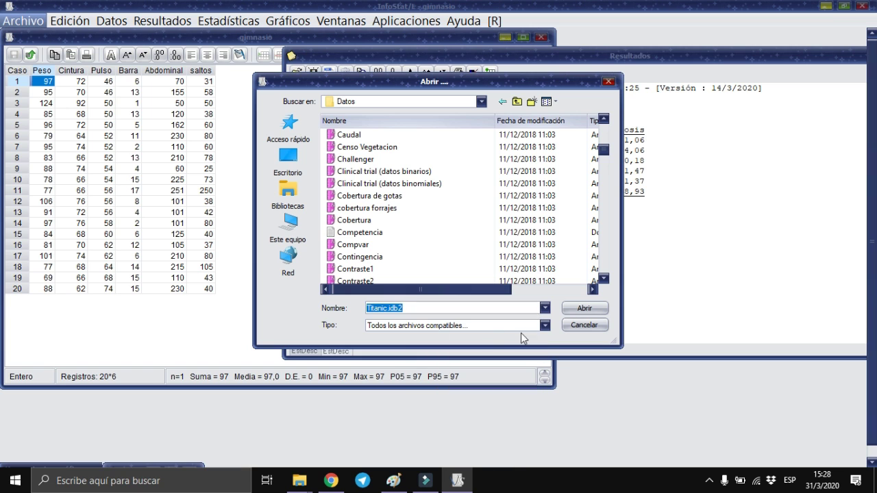
left_click(585, 308)
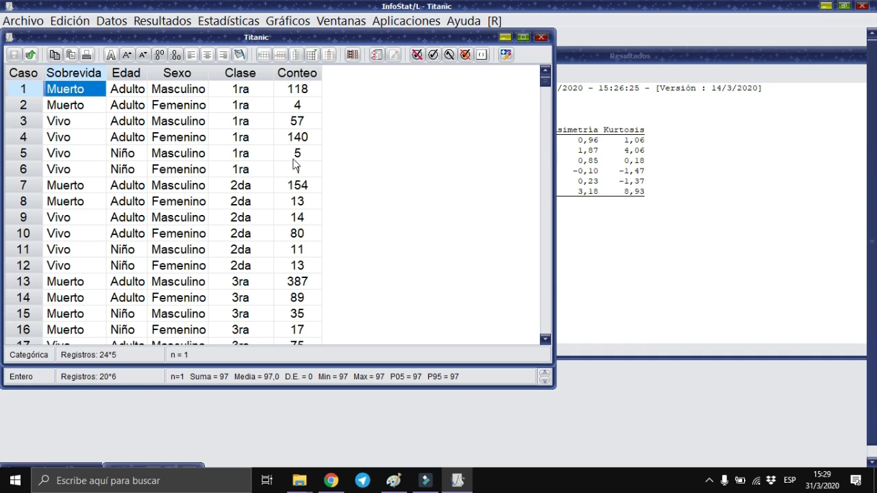
Look over the first rows of the Titanic table and close it
key("Down")
key("Down")
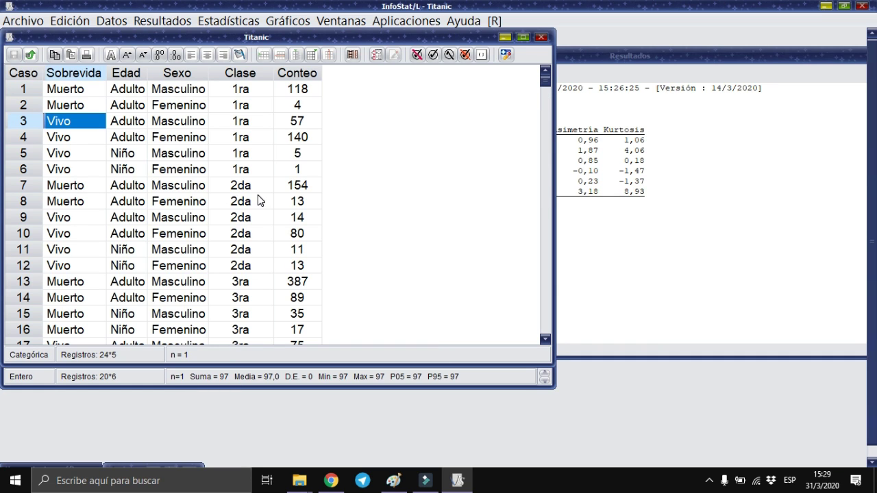
key("Up")
key("Up")
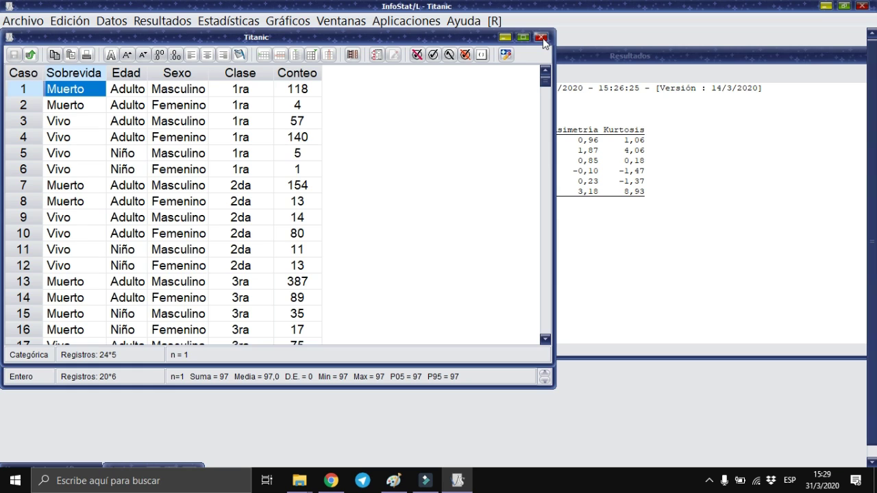
left_click(541, 37)
Open the recently used Ej8Descriptiva.IDB2 table and look through its TPOTROMBOPLASTINA and METODO data
left_click(23, 20)
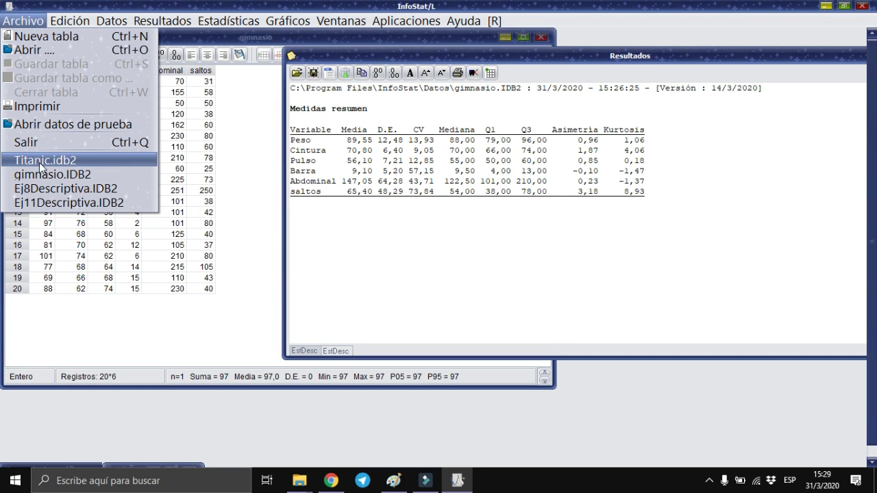
left_click(73, 188)
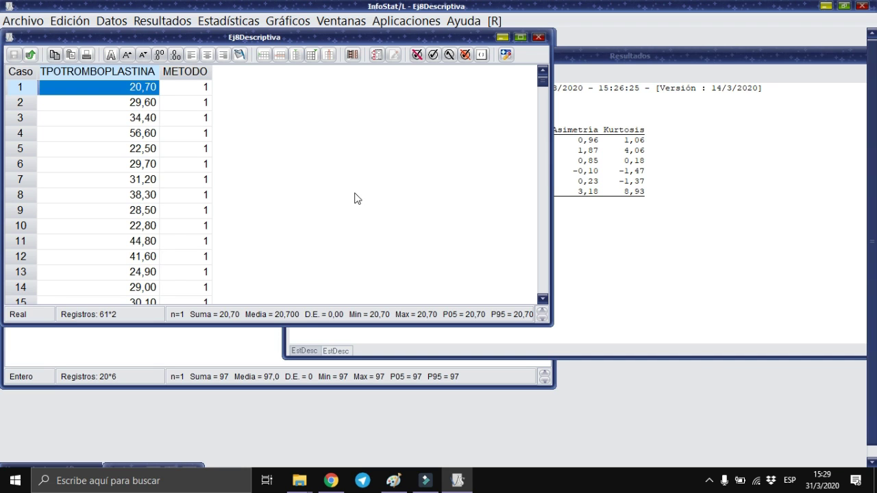
key("Down")
key("Down")
key("Down")
key("Down")
key("Down")
key("Down")
key("Down")
key("Down")
key("Down")
key("Down")
key("Down")
key("Down")
key("Down")
key("Down")
key("Down")
key("Down")
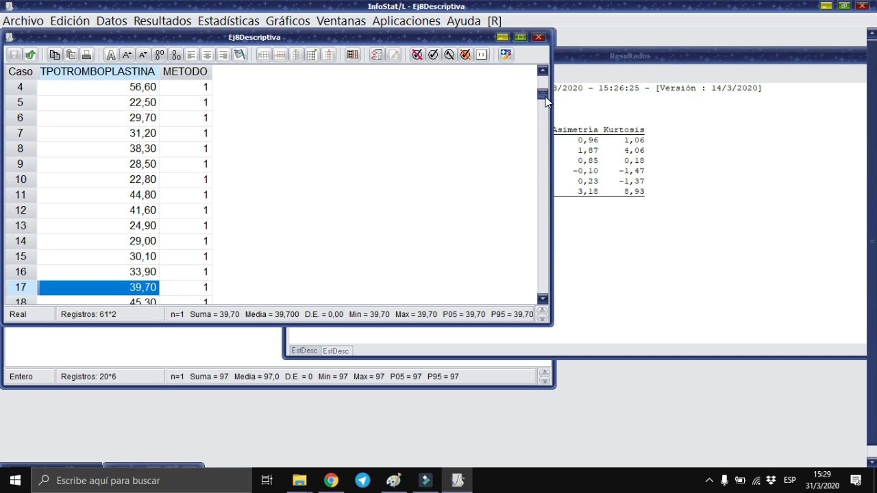
Delete the empty row 61 at the end of the table and return to its first rows
left_click_drag(545, 96, 546, 265)
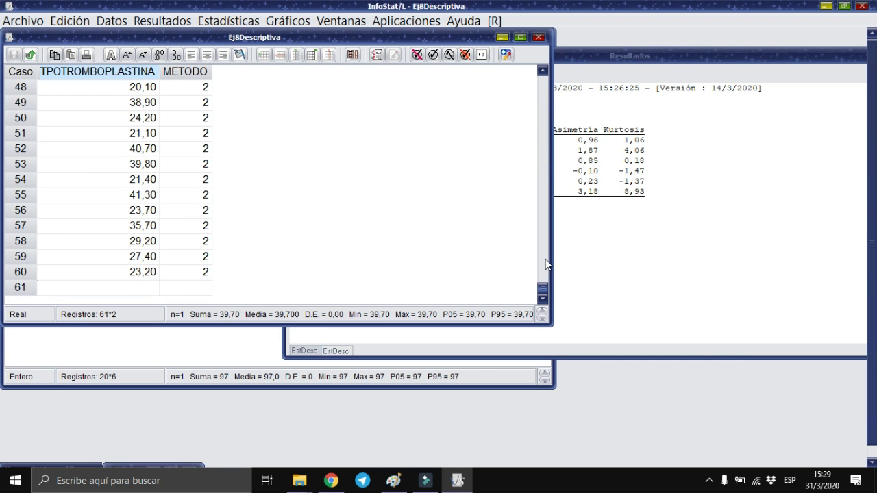
left_click(18, 290)
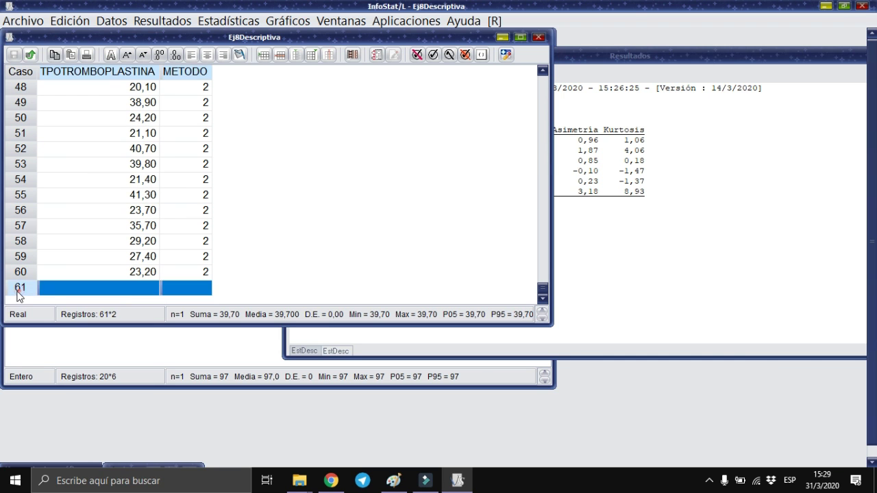
right_click(18, 290)
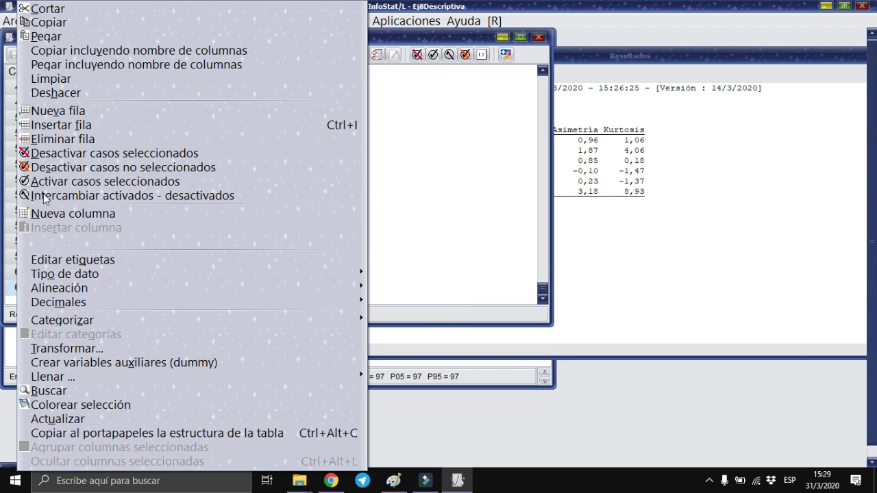
left_click(56, 139)
left_click_drag(541, 293, 538, 94)
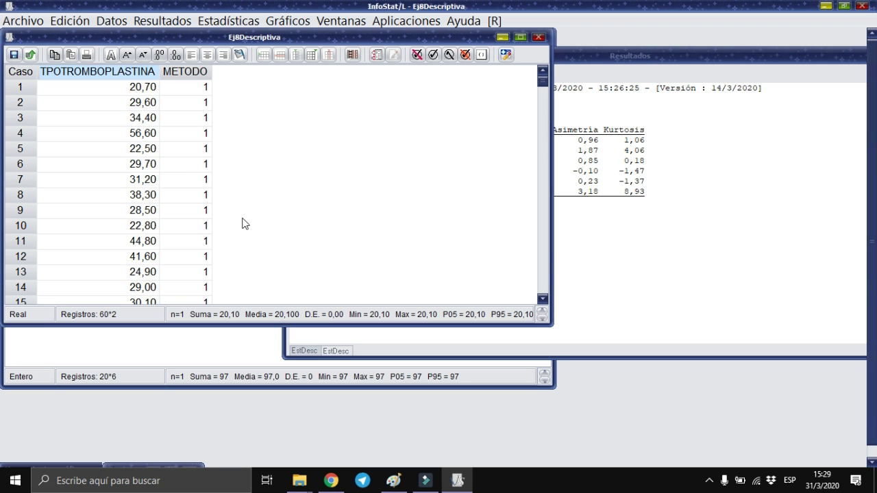
Start the summary measures analysis for this table with TPOTROMBOPLASTINA as the variable
left_click(227, 20)
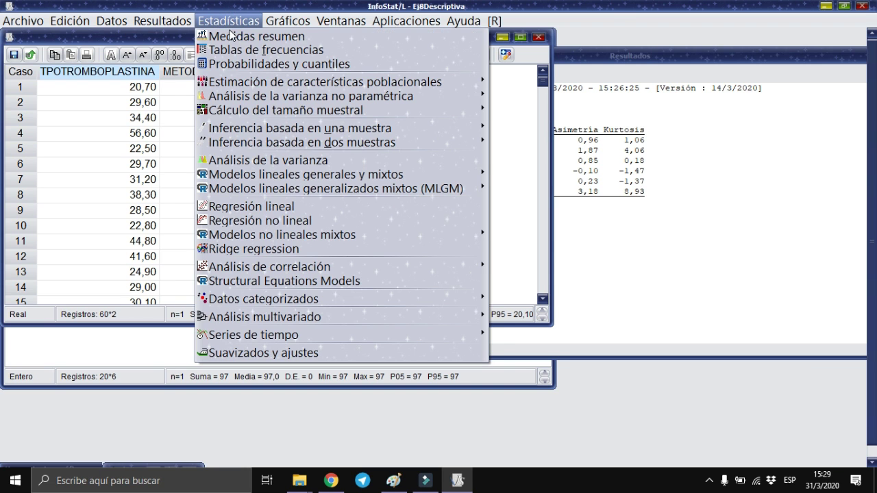
left_click(232, 35)
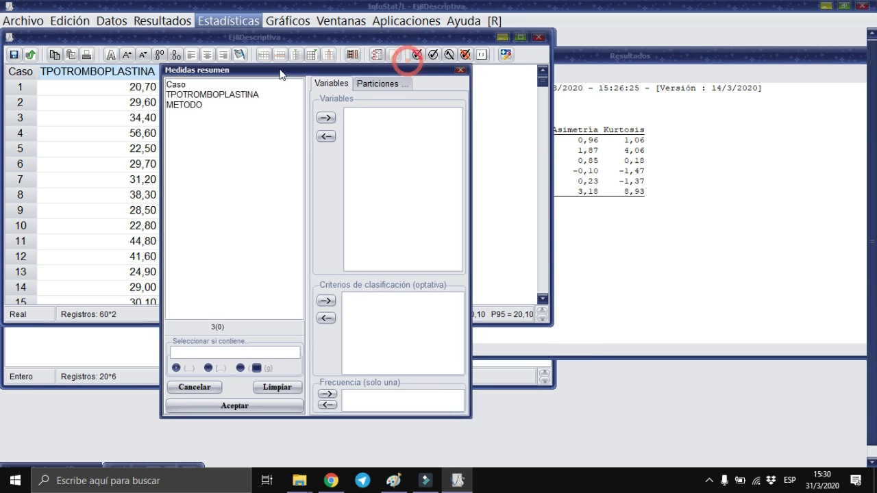
left_click_drag(409, 65, 264, 74)
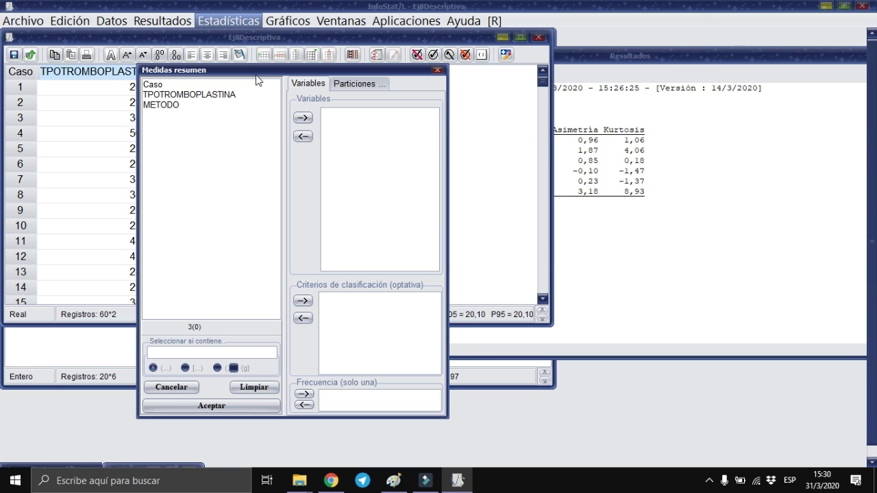
left_click_drag(255, 75, 492, 74)
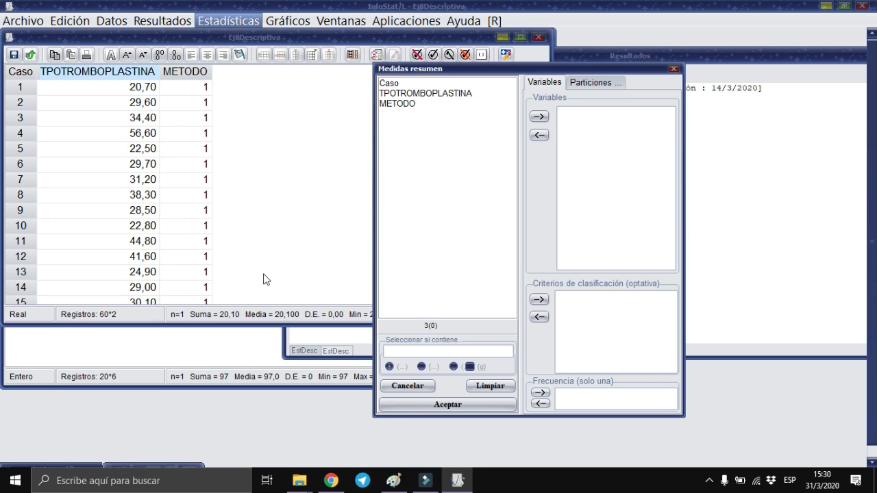
left_click(431, 93)
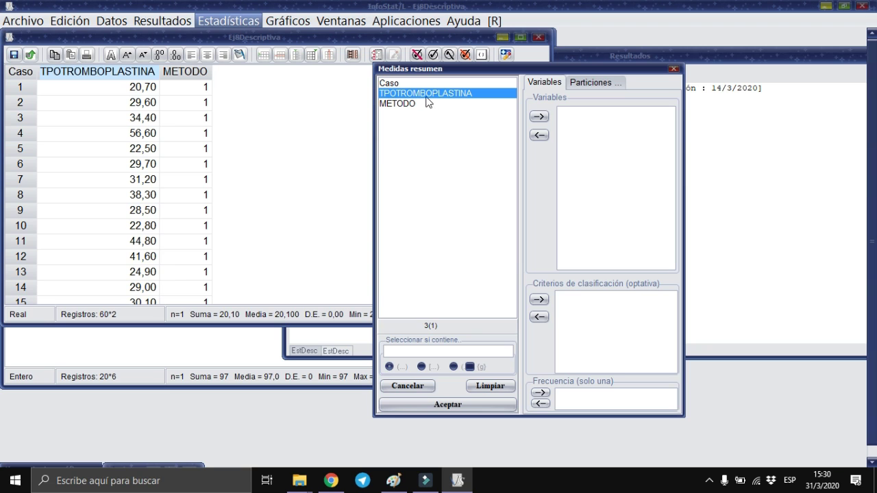
left_click(539, 118)
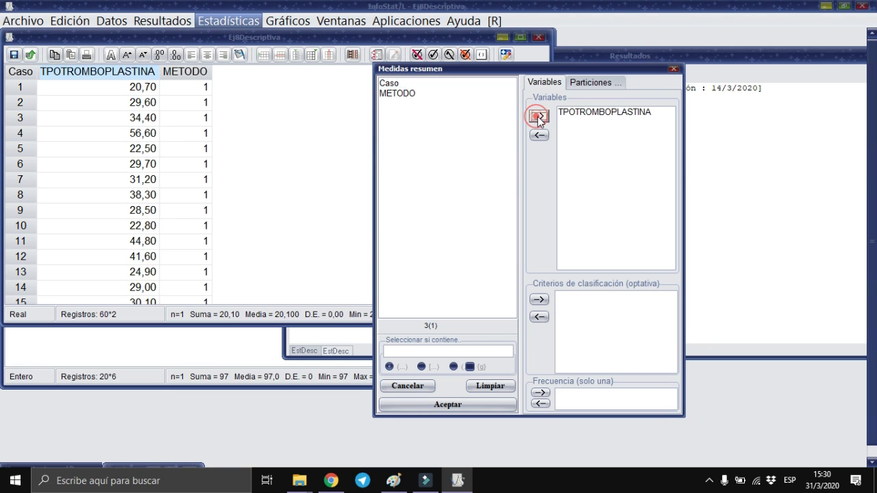
Use METODO as the classification criterion and generate the summary measures in horizontal presentation
left_click(395, 96)
left_click(539, 300)
left_click(452, 404)
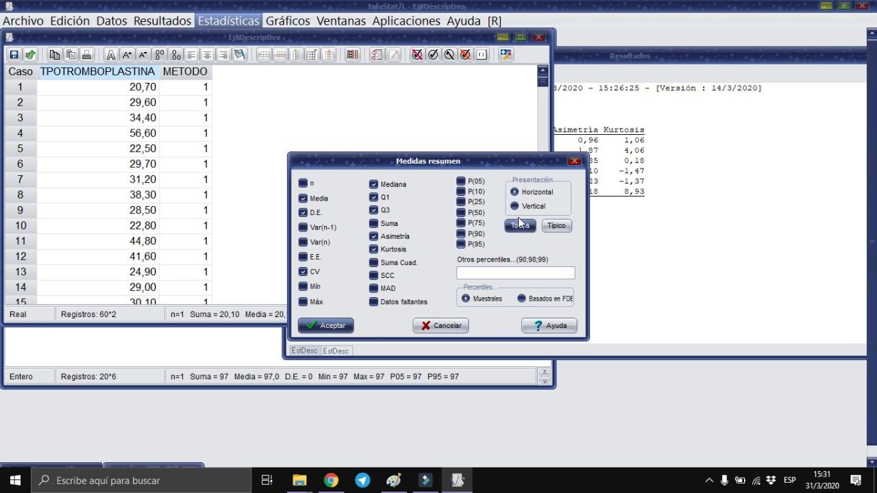
left_click(322, 328)
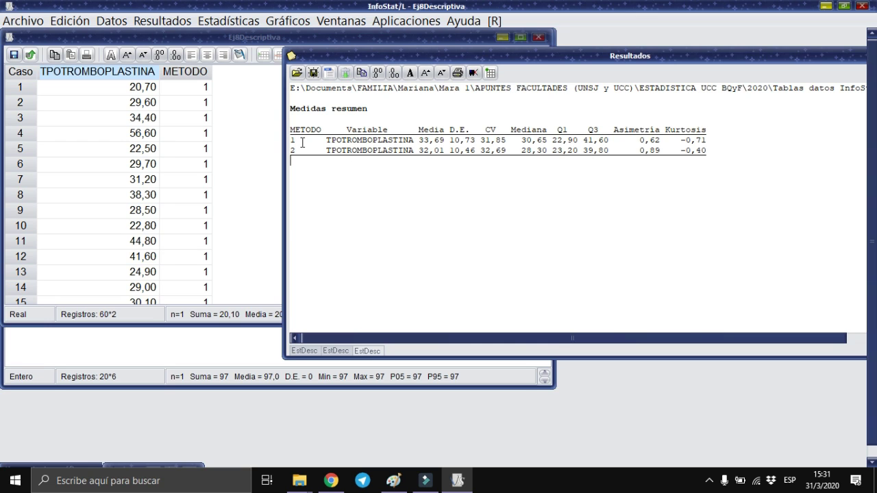
Examine the TPOTROMBOPLASTINA summary rows for METODO 1 and METODO 2
left_click_drag(293, 140, 714, 140)
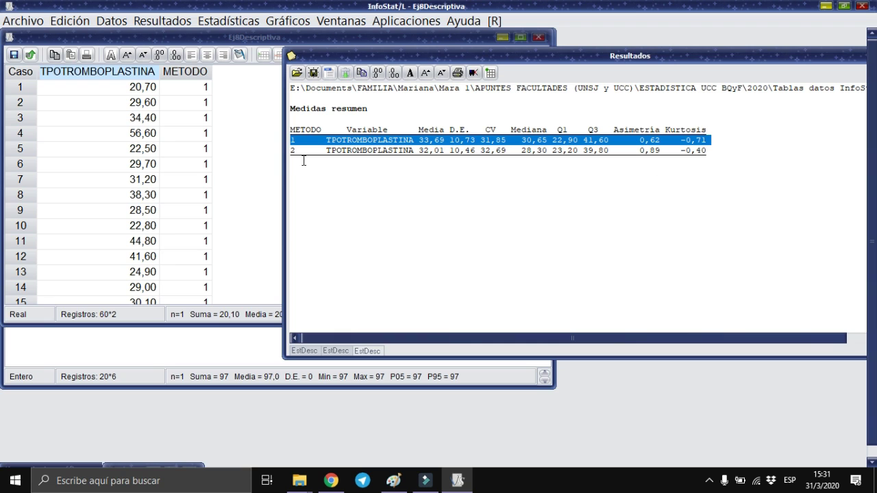
left_click_drag(291, 150, 709, 150)
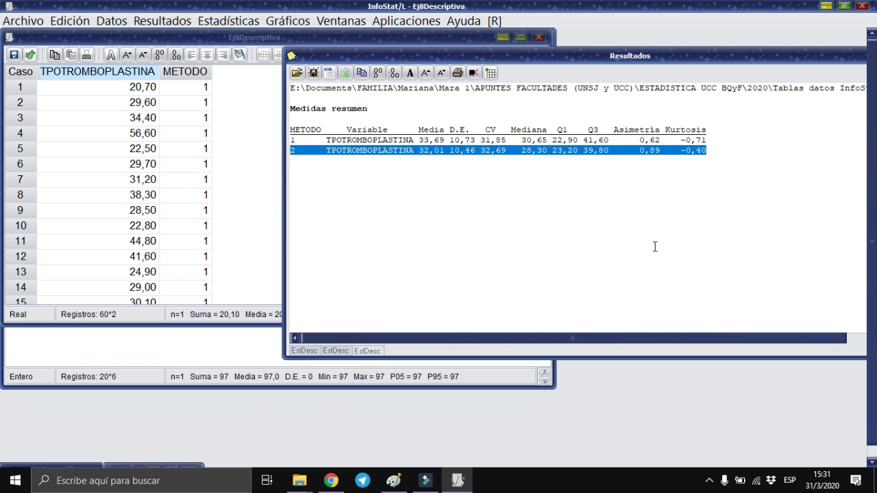
left_click(535, 265)
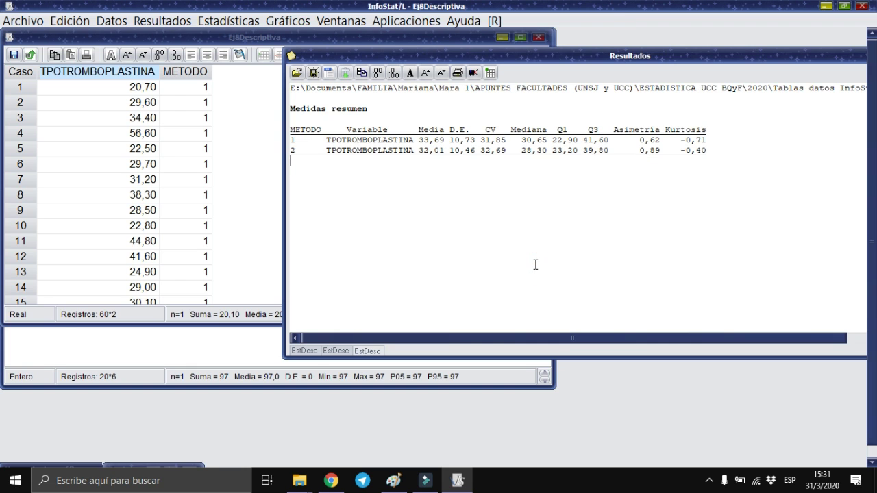
Review the gimnasio data table and the stored summary results, comparing the vertical and horizontal versions
left_click(357, 352)
left_click(251, 340)
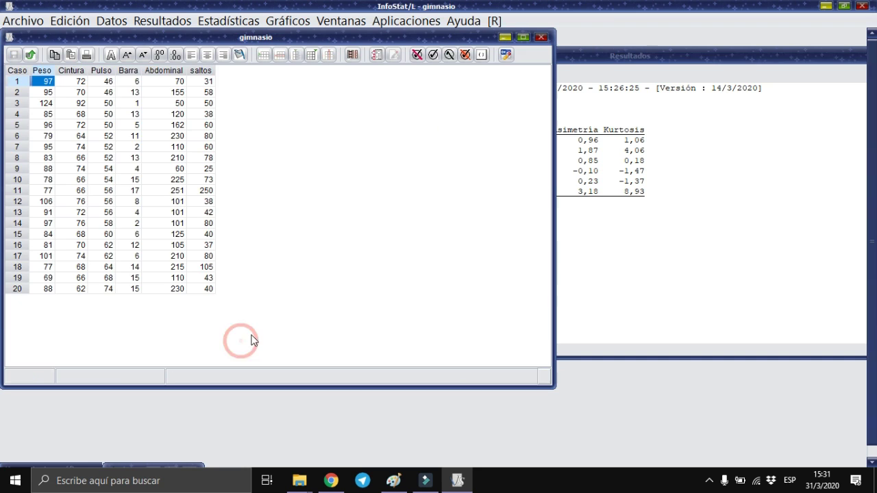
left_click(647, 233)
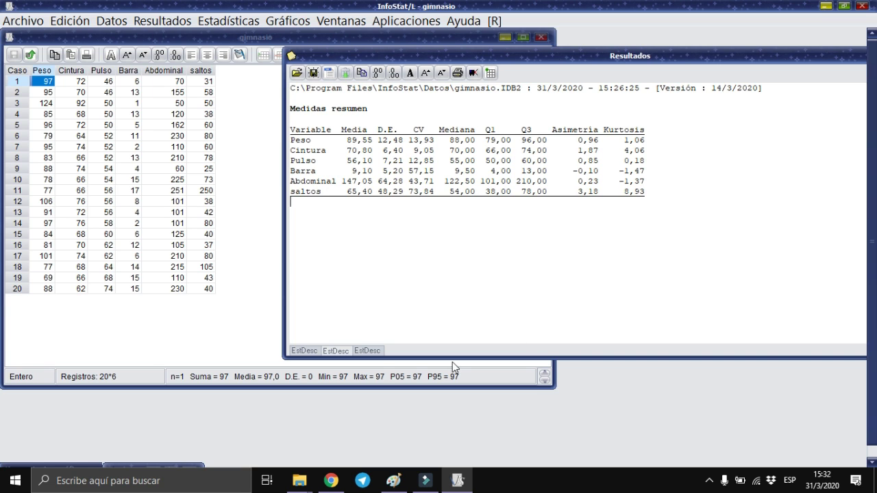
left_click(368, 351)
left_click(336, 351)
left_click(306, 351)
left_click(342, 352)
left_click(312, 349)
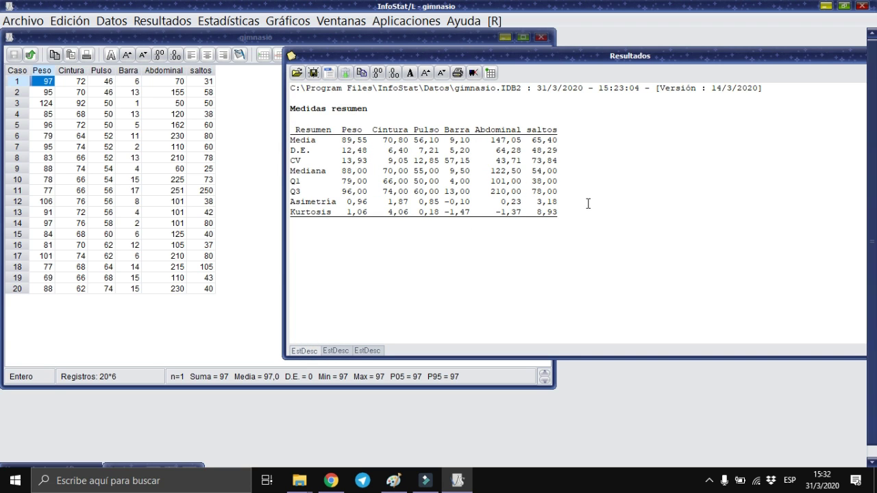
left_click(334, 350)
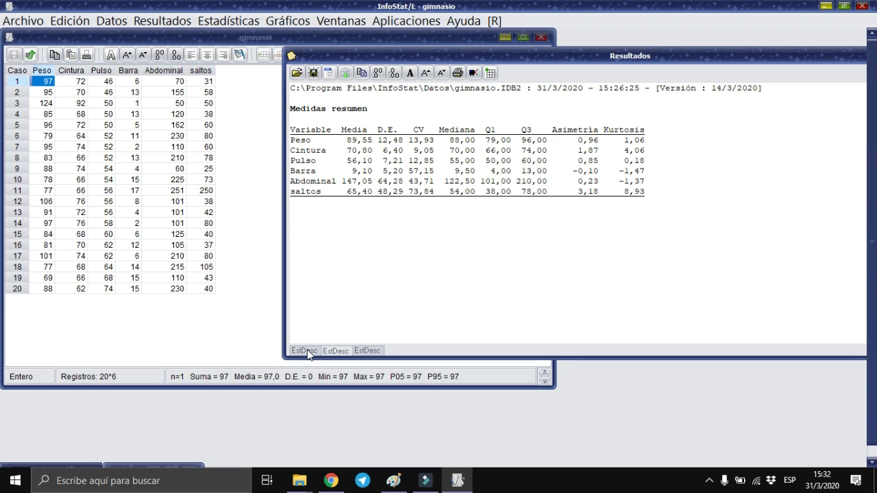
Delete the vertical gimnasio summary from the results and return to the gimnasio data table
left_click(307, 350)
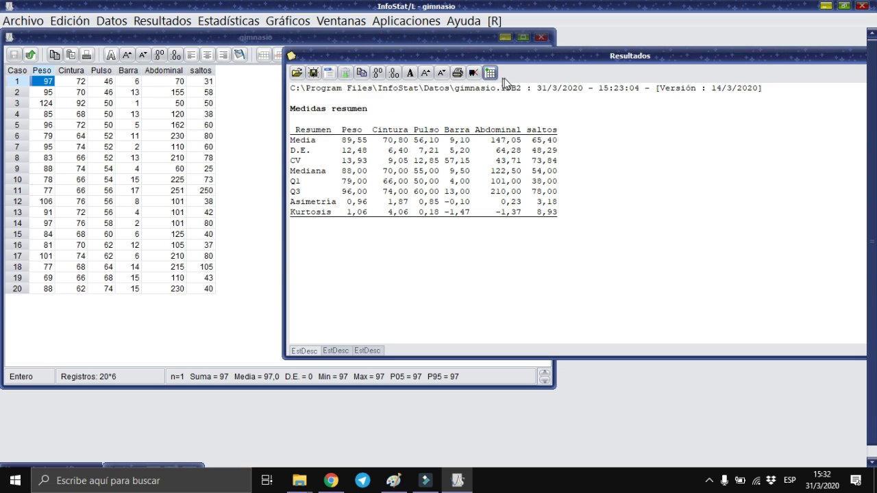
left_click(347, 75)
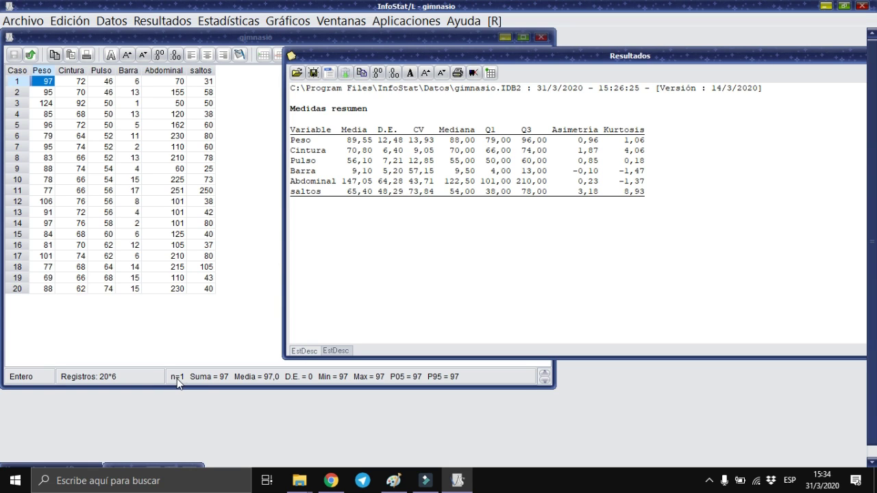
left_click(159, 385)
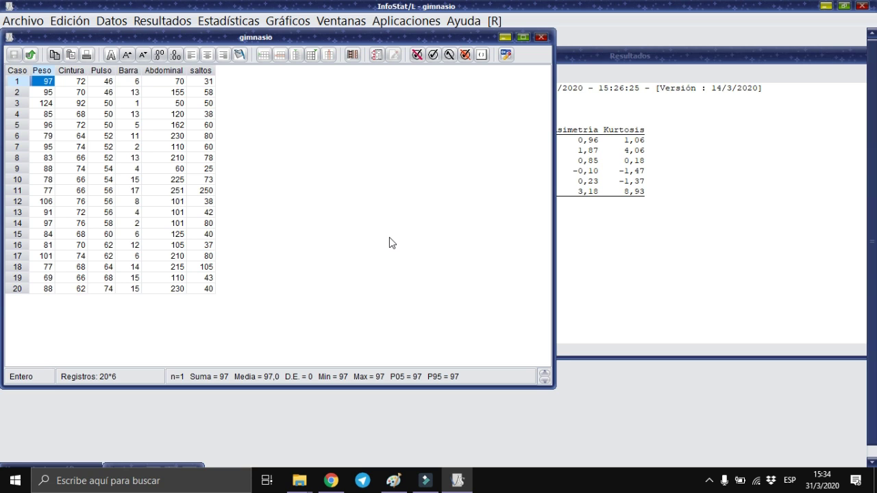
View the quick statistics of the Peso column in the gimnasio table and locate its minimum and maximum cases
left_click(41, 71)
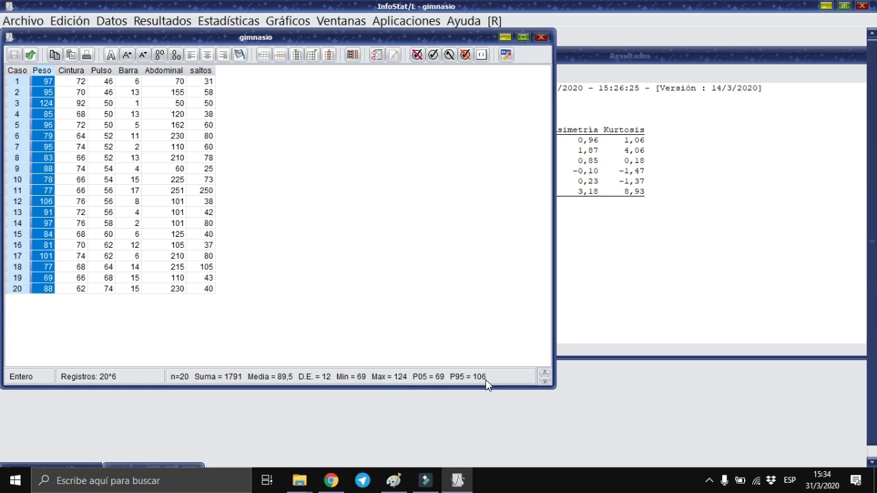
left_click(547, 380)
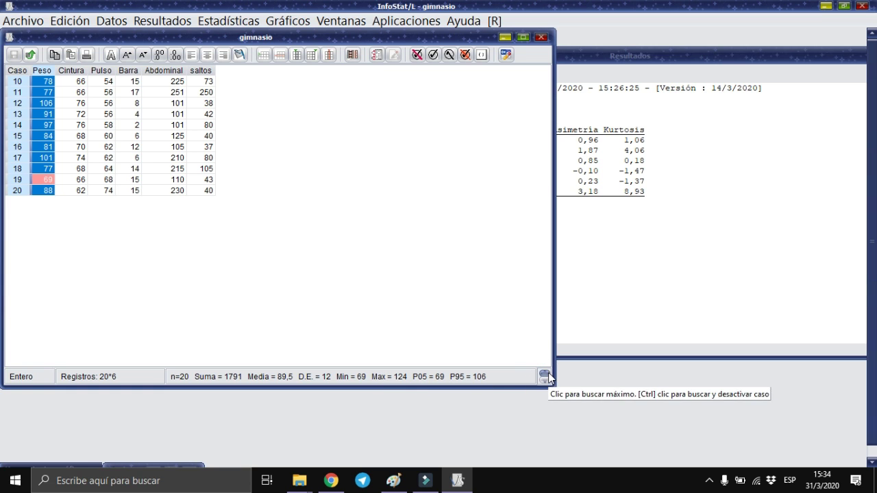
left_click(548, 374)
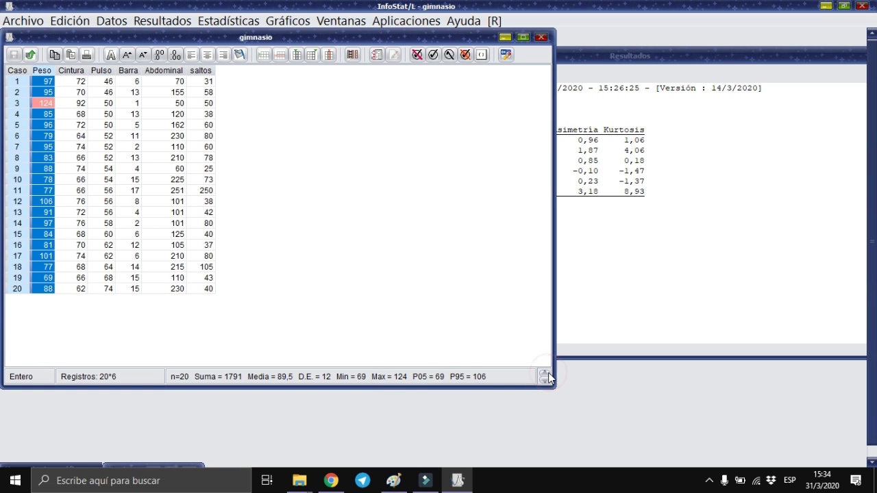
Check the quick statistics of the Cintura, Pulso, Barra and Abdominal columns, and return to the gimnasio summary results
left_click(69, 71)
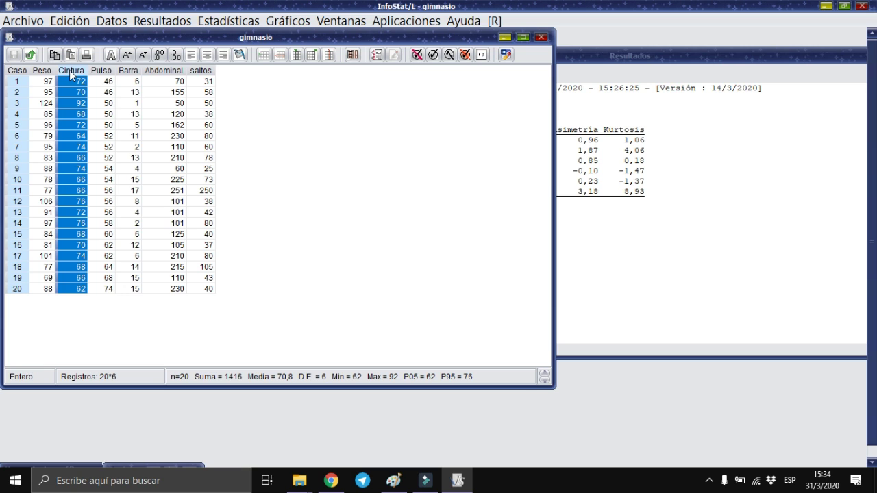
left_click(101, 72)
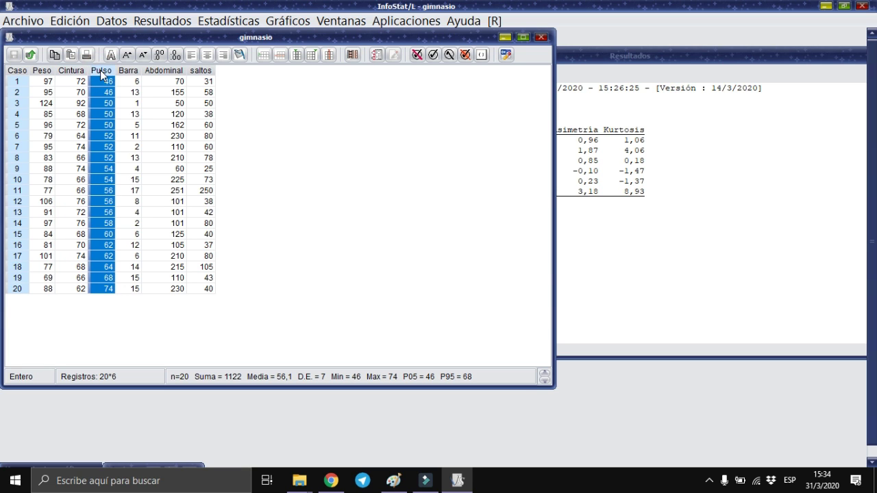
left_click(132, 72)
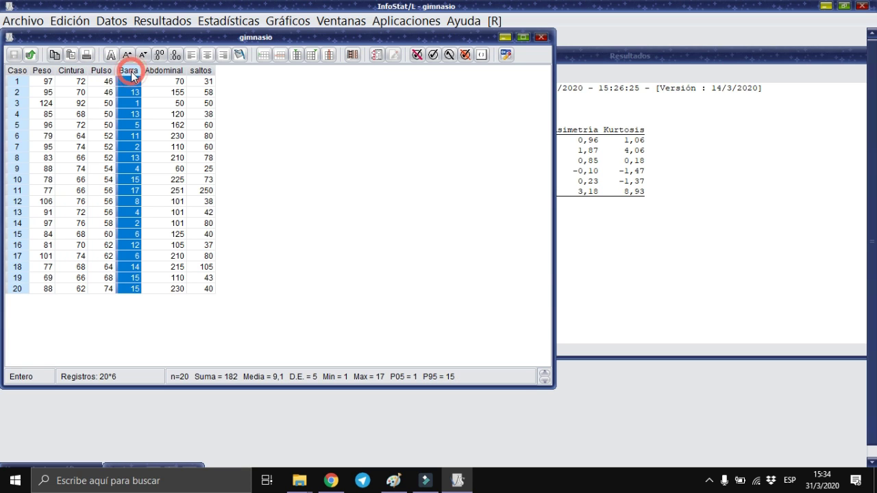
left_click(167, 72)
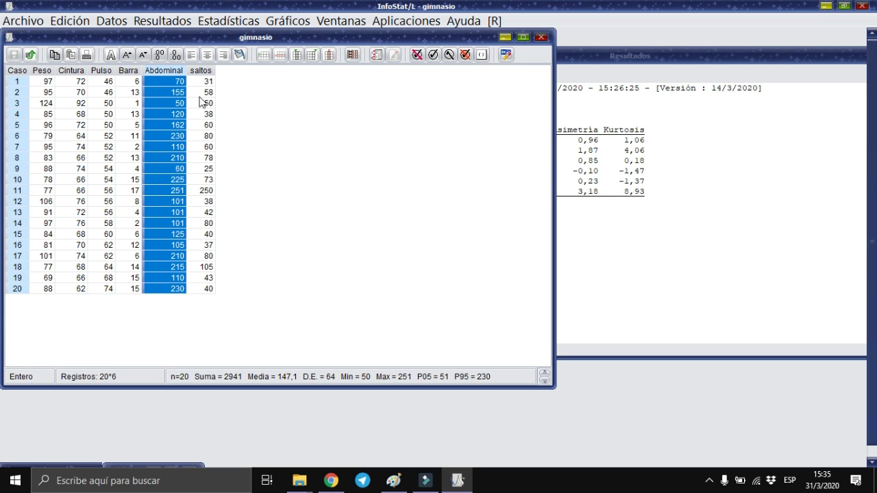
left_click(634, 261)
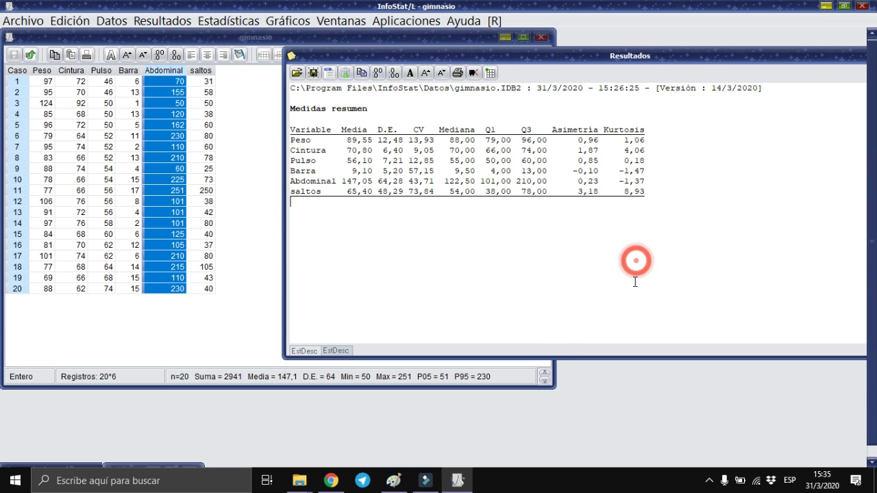